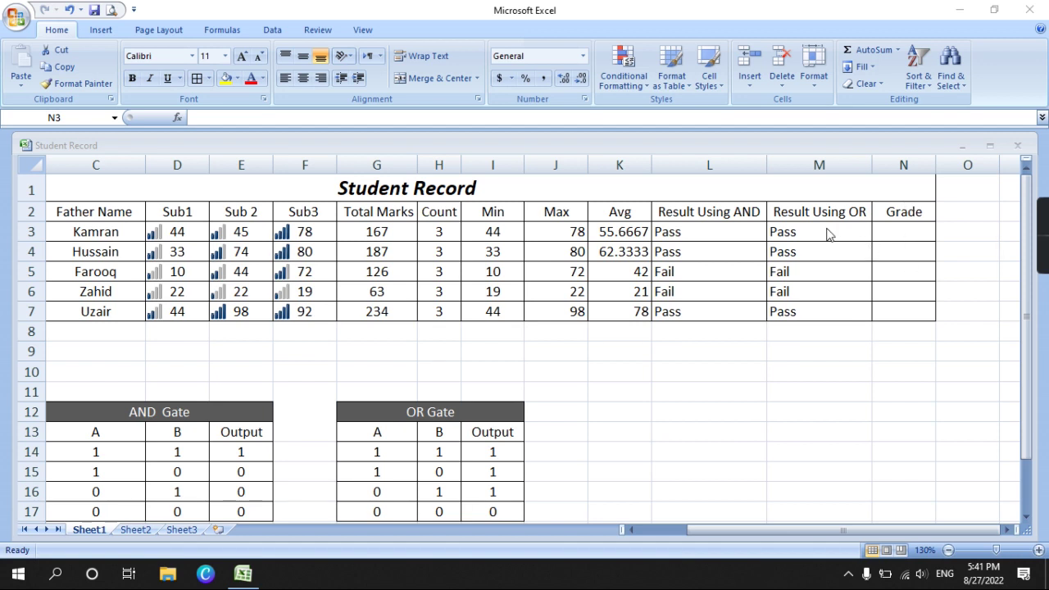
- Start an IF formula (=IF() in Grade cell N3
click(899, 233)
click(900, 213)
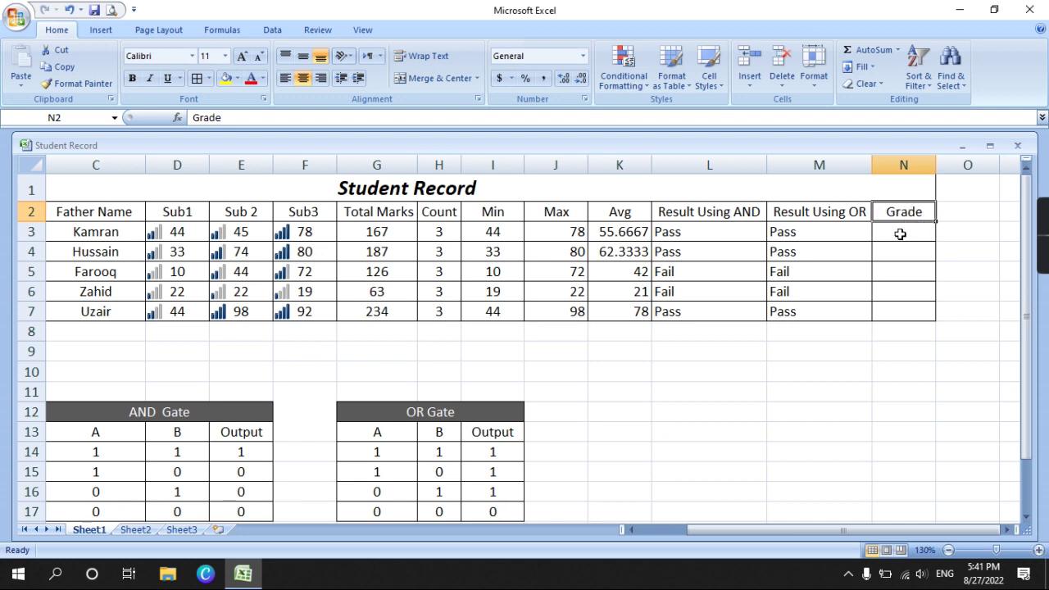
click(900, 235)
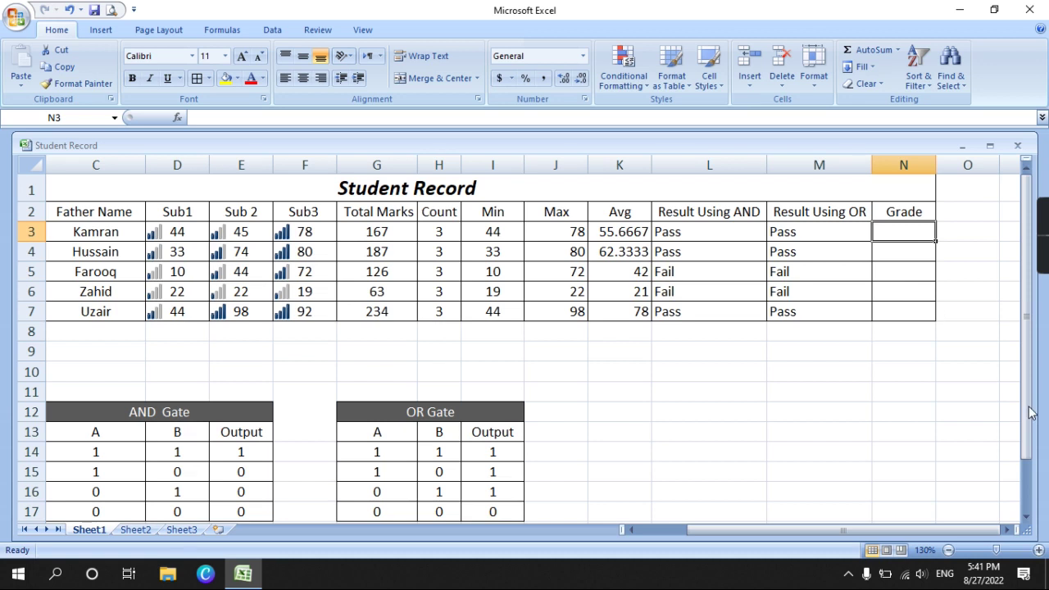
text(=)
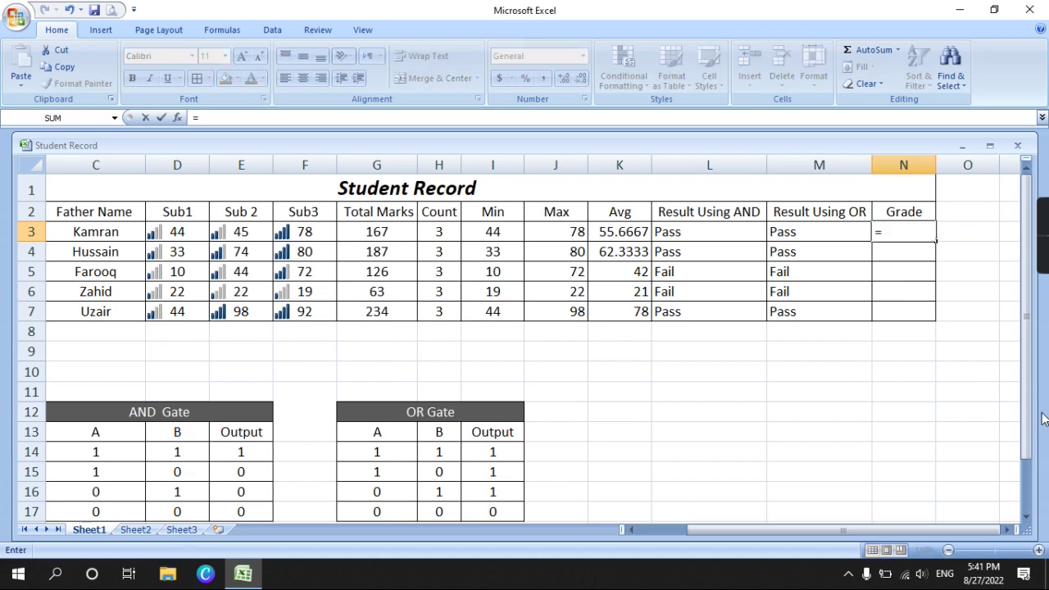
text(if)
key(Tab)
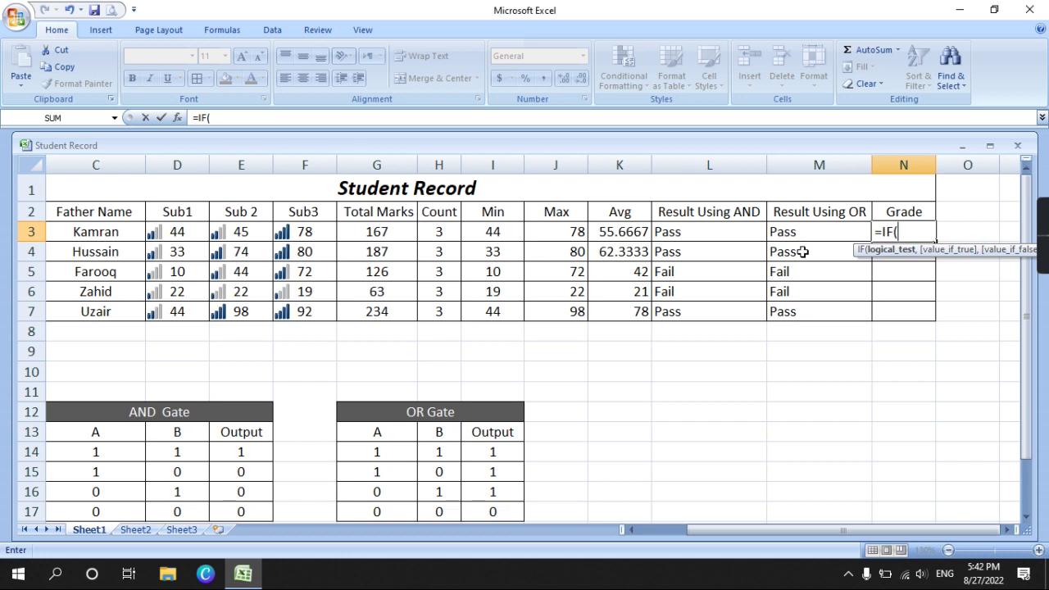
- Make N3's formula return "Fail" when L3 is "Fail", then begin a nested IF
click(695, 234)
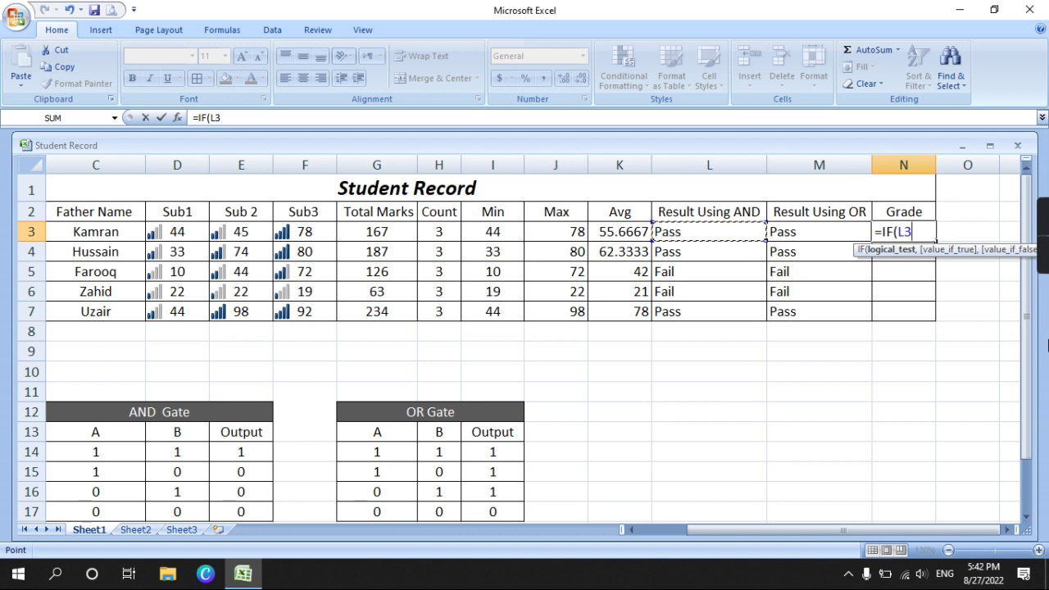
text(=)
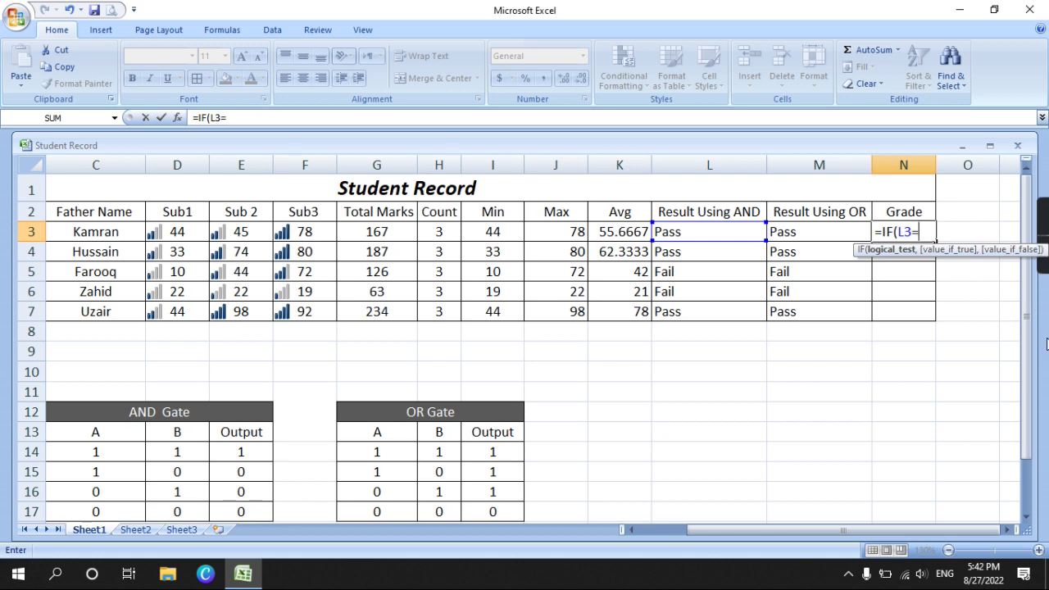
text("")
key(Return)
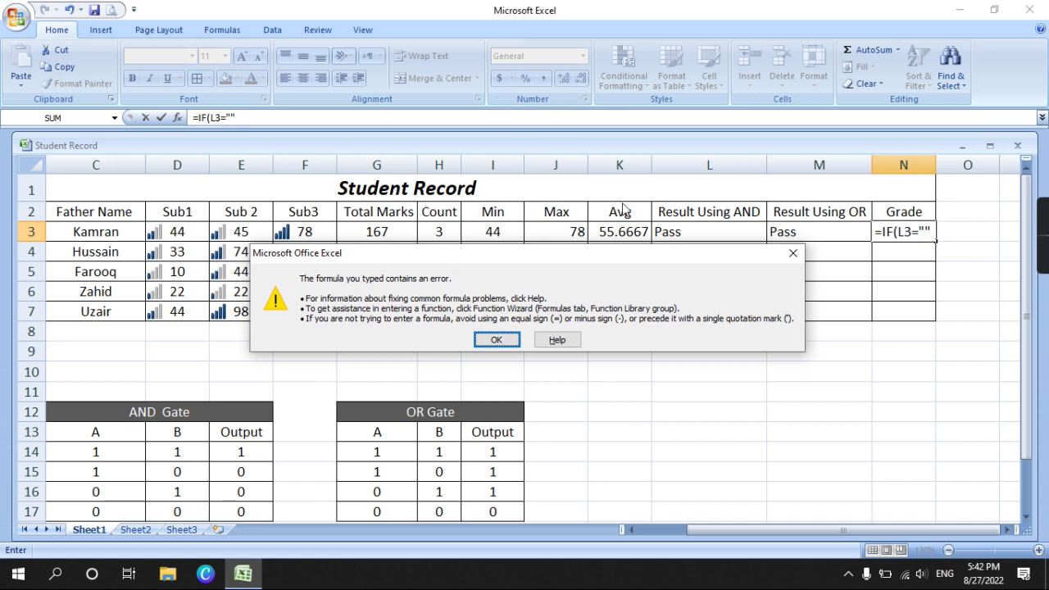
click(792, 250)
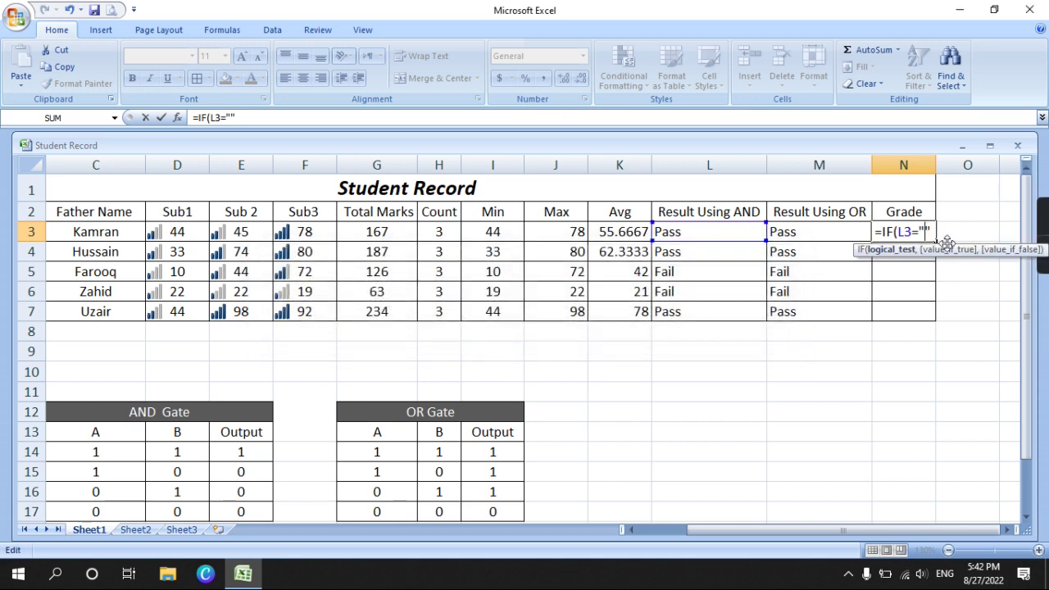
text(Fail")
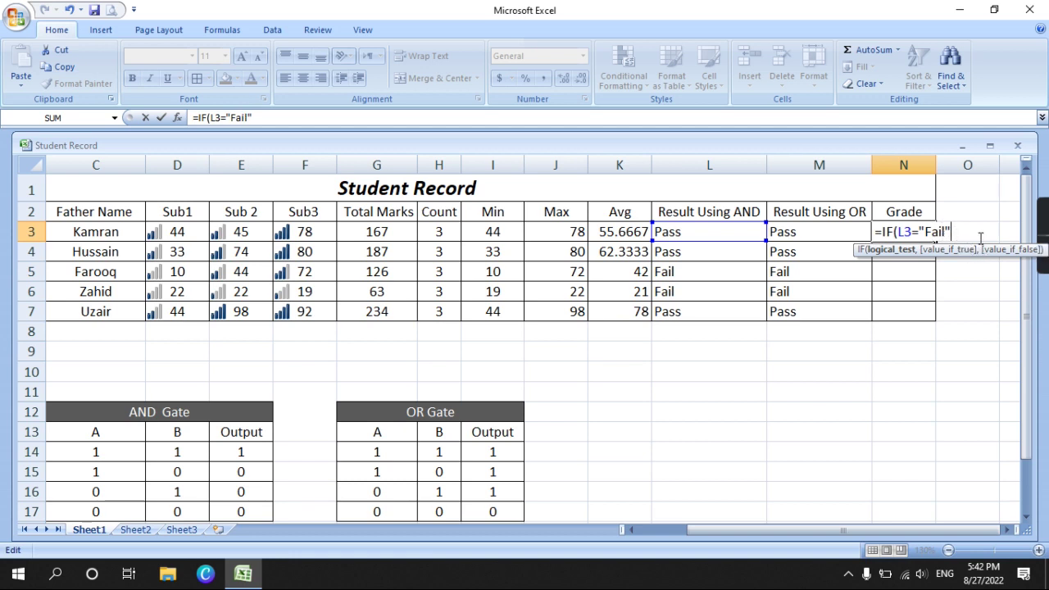
text(,"")
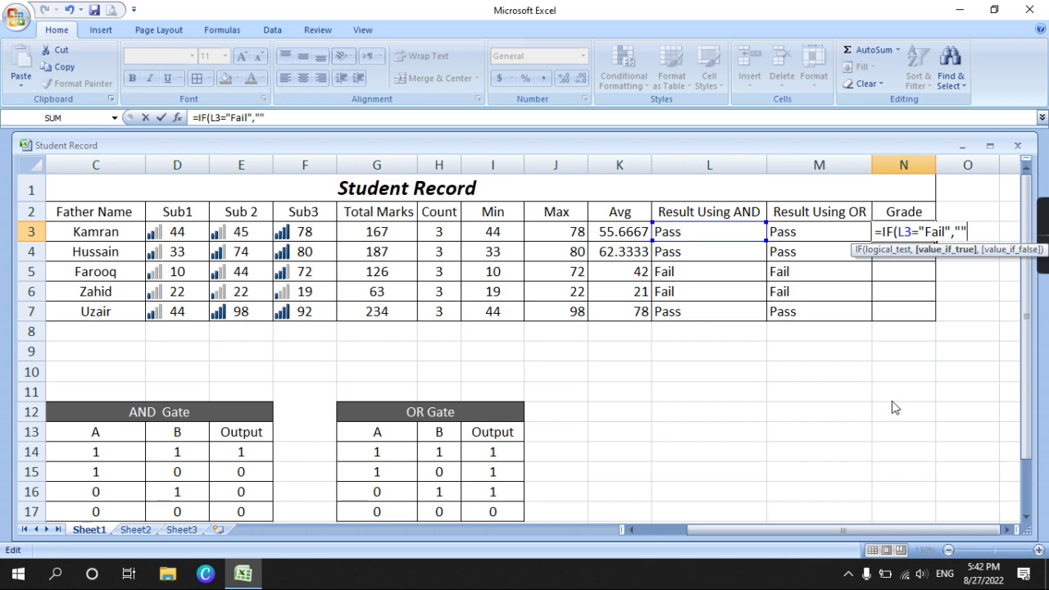
key(Left)
text(Fail)
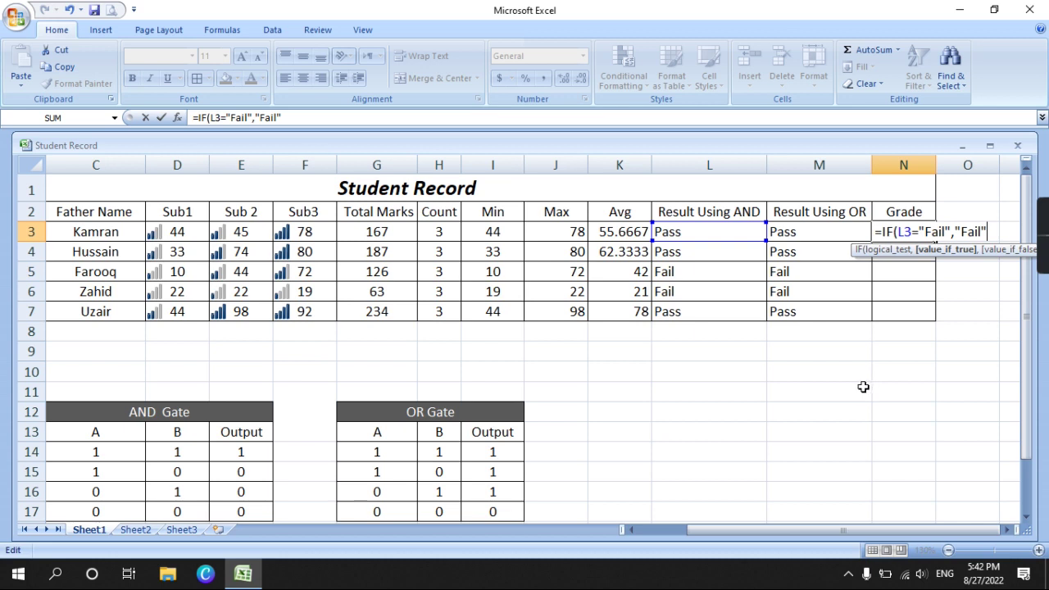
text(,)
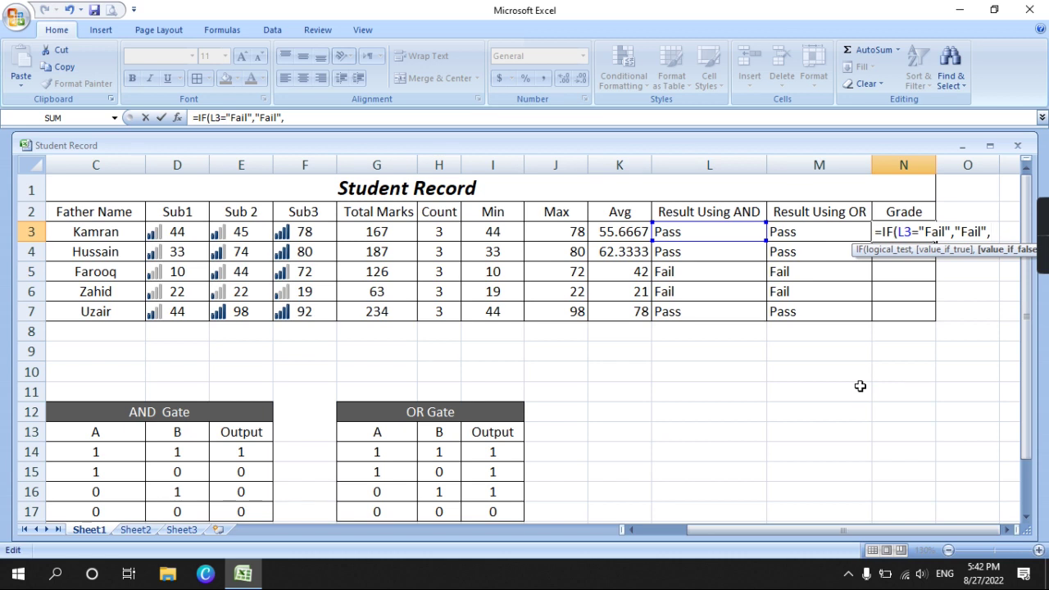
text(if)
key(Tab)
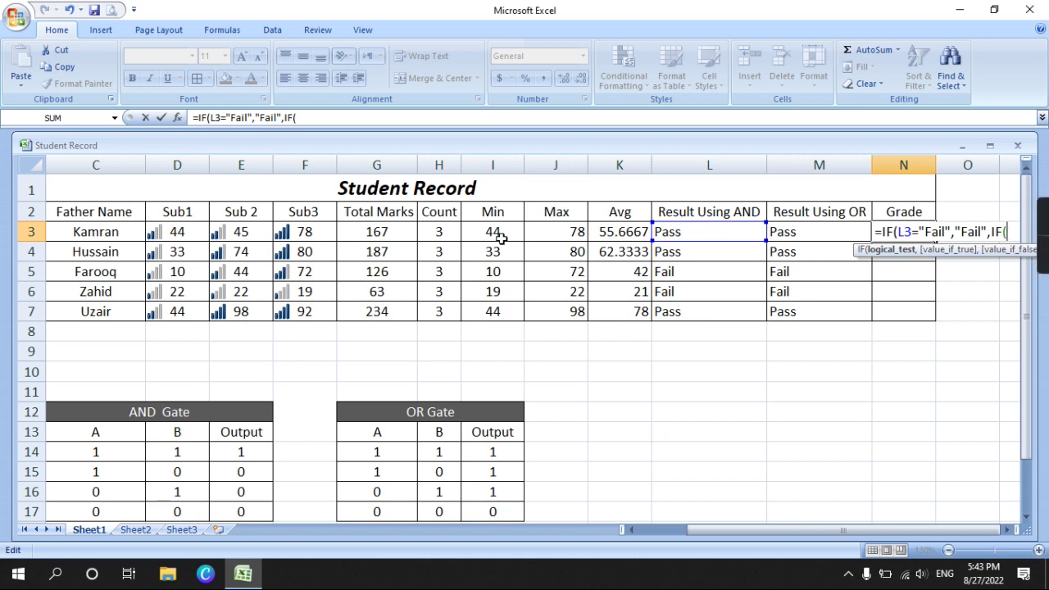
- Add the nested test K3>=70 with an empty result and try to commit the formula
click(617, 232)
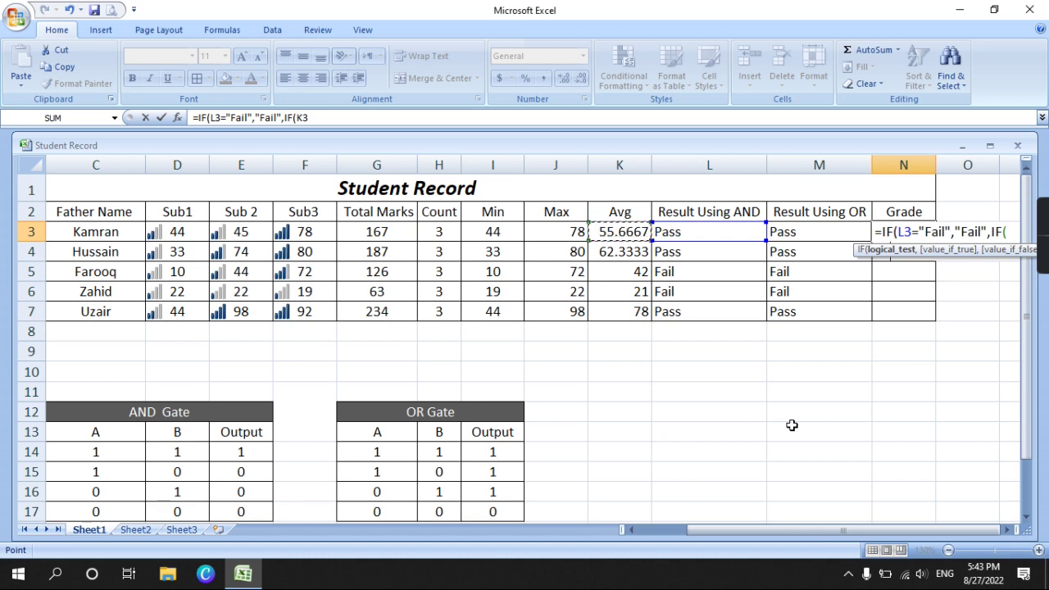
click(641, 313)
click(633, 233)
text(70)
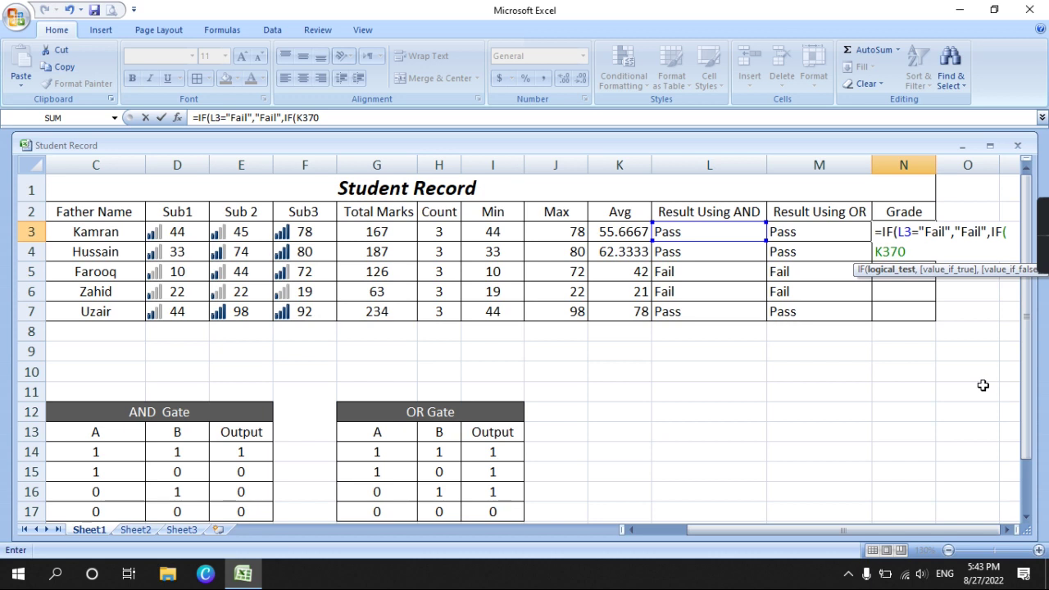
key(BackSpace)
key(BackSpace)
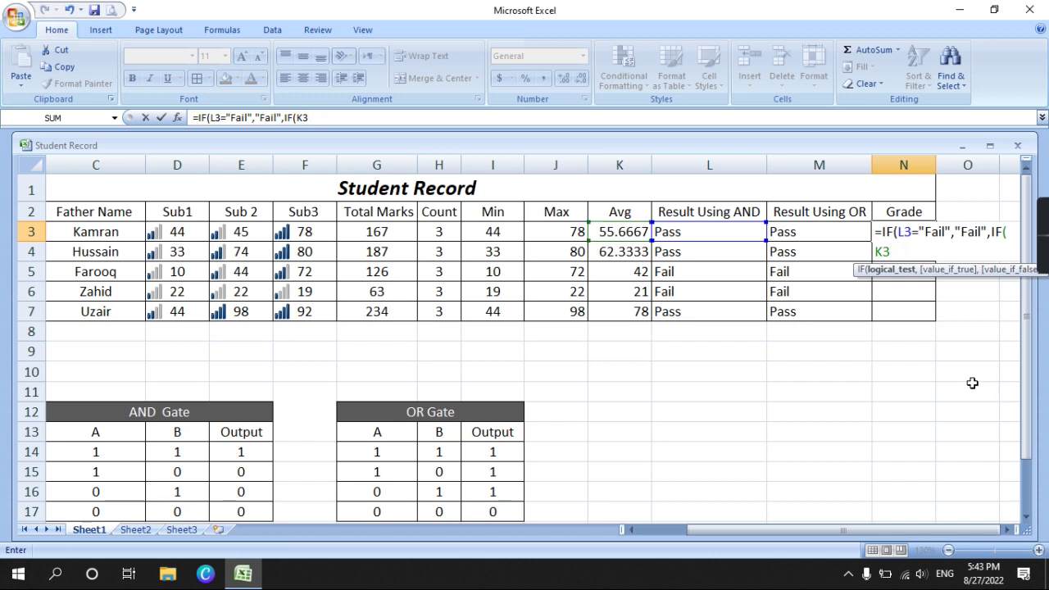
text(>)
text(+)
key(BackSpace)
text(=70)
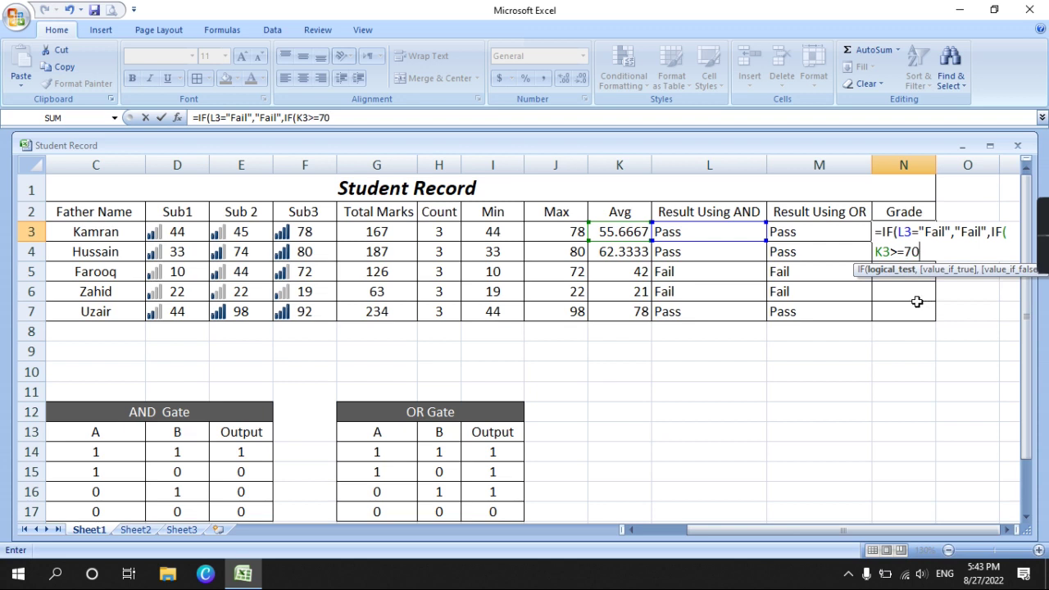
text(,"")
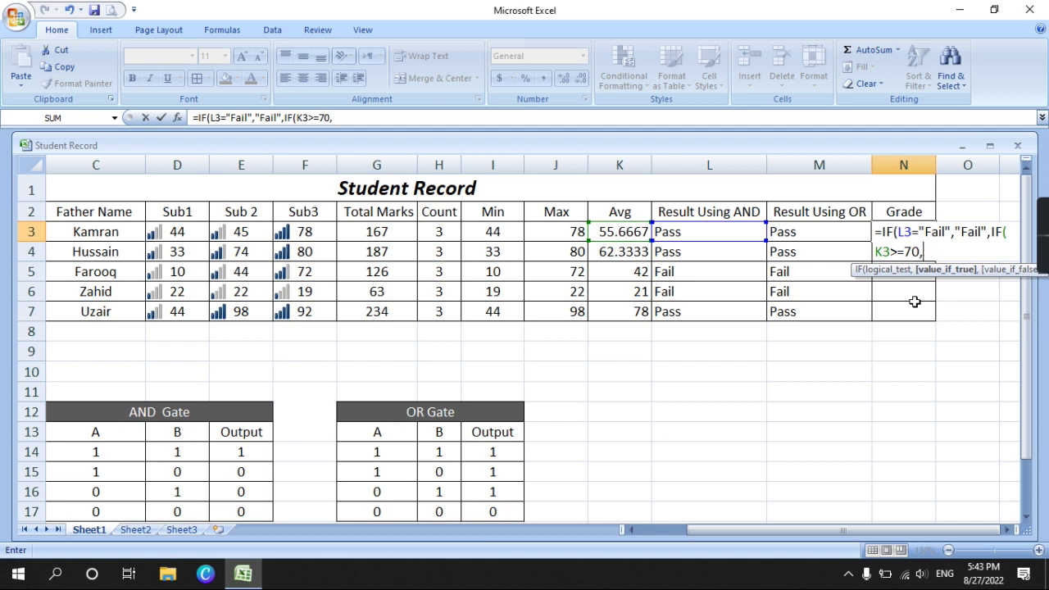
key(Return)
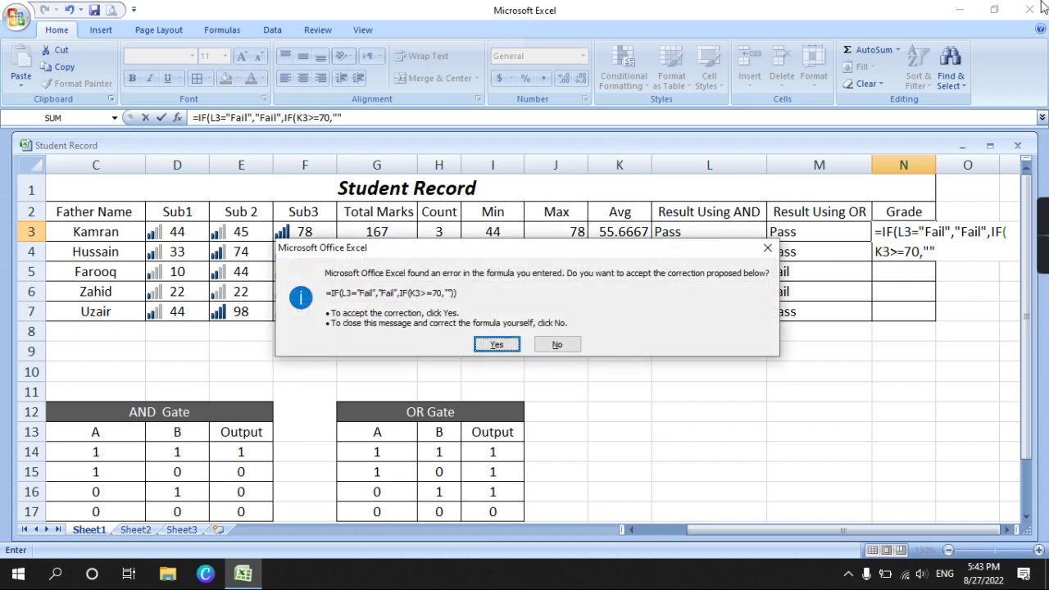
- Decline Excel's correction prompts and fill in "A+" as the K3>=70 result
click(767, 248)
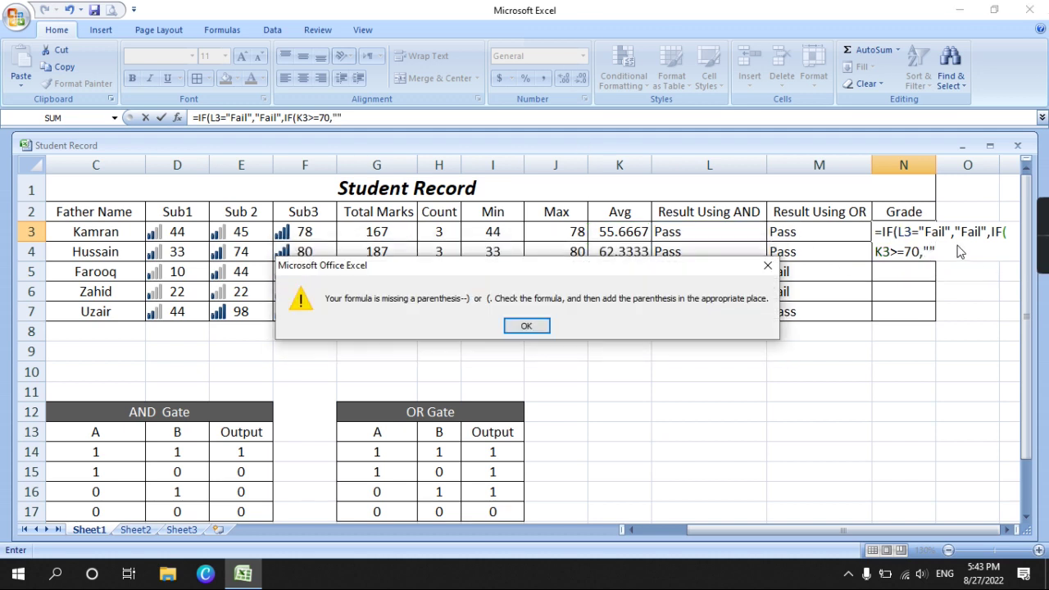
click(768, 266)
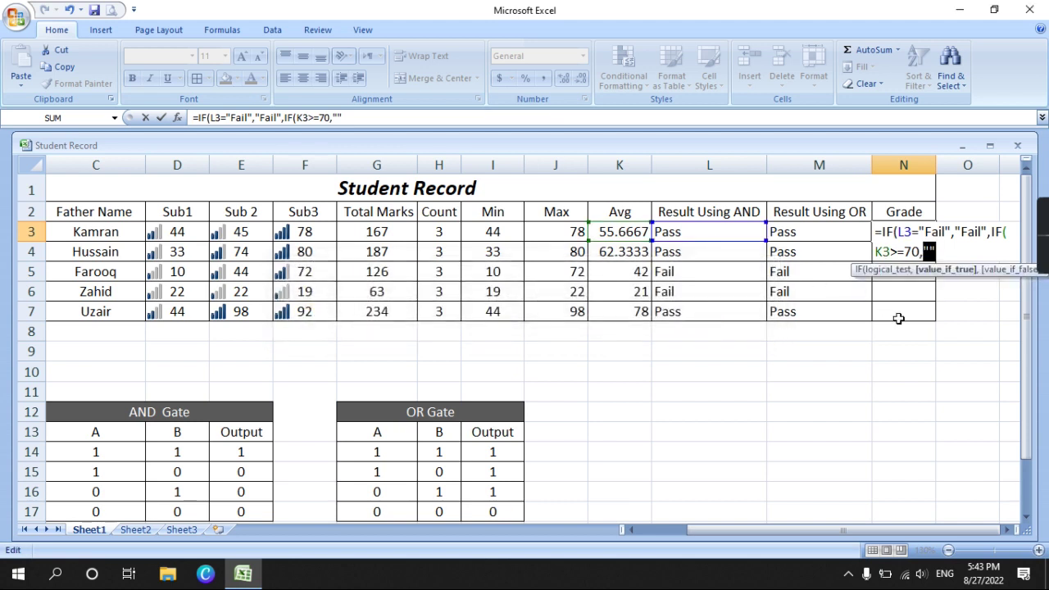
key(Left)
text(A)
text(+",)
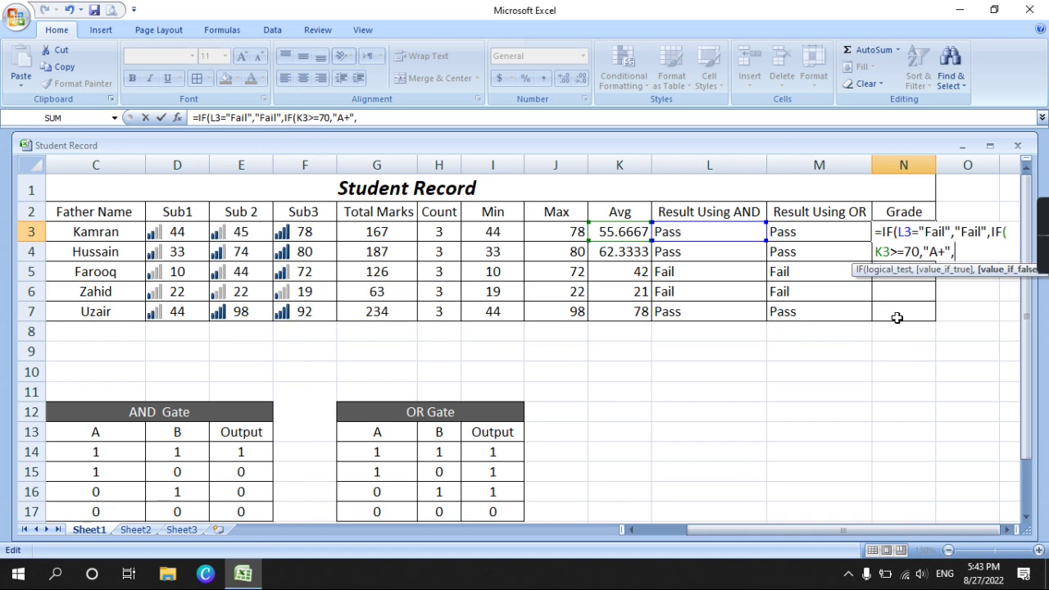
text(IF)
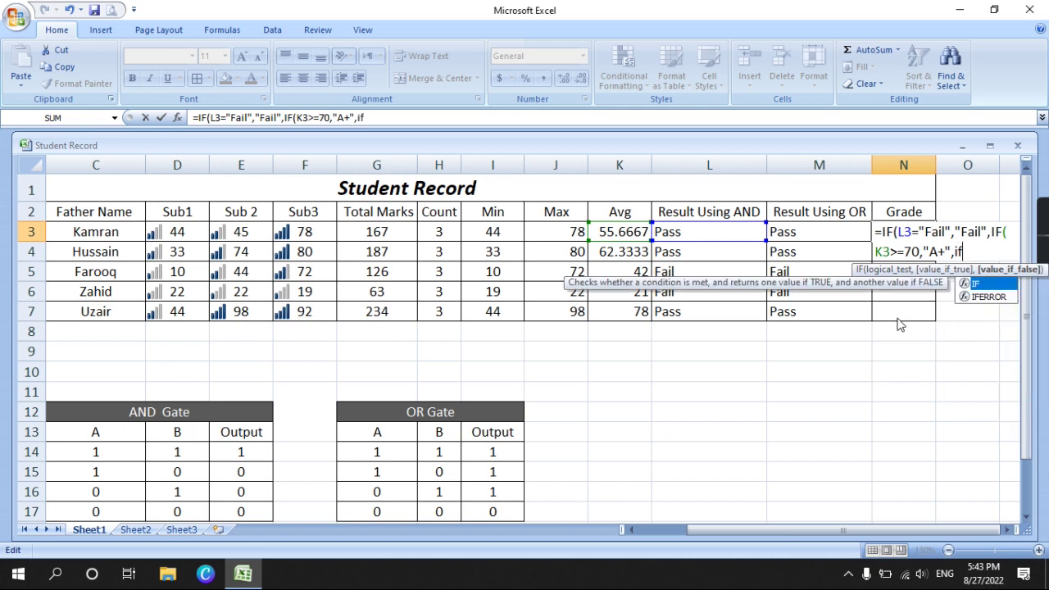
text(()
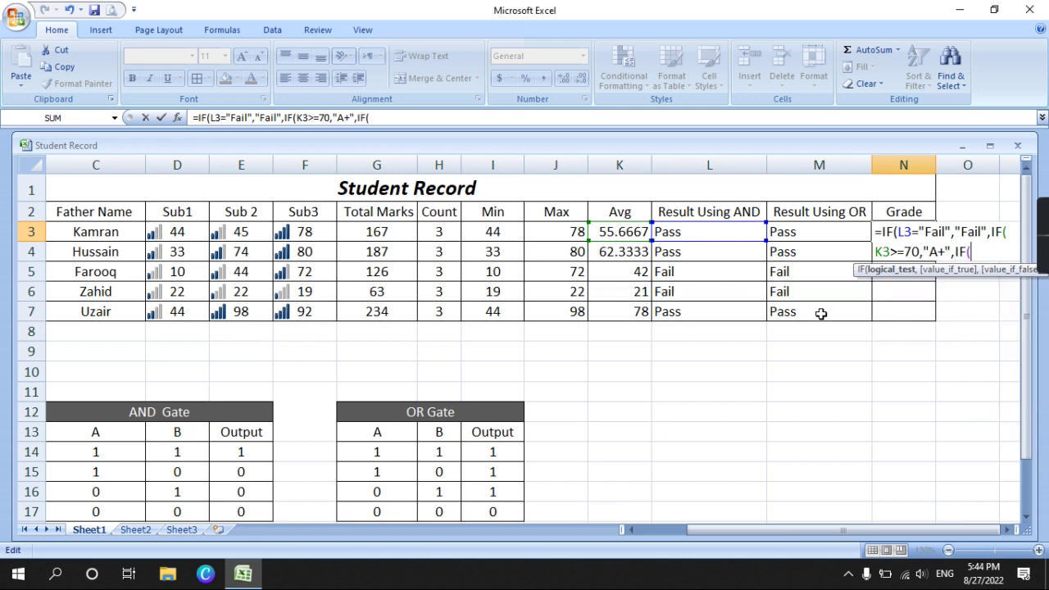
- Add nested tests giving "A" for K3>=60 and "B" for K3>=50
click(633, 234)
text(>=)
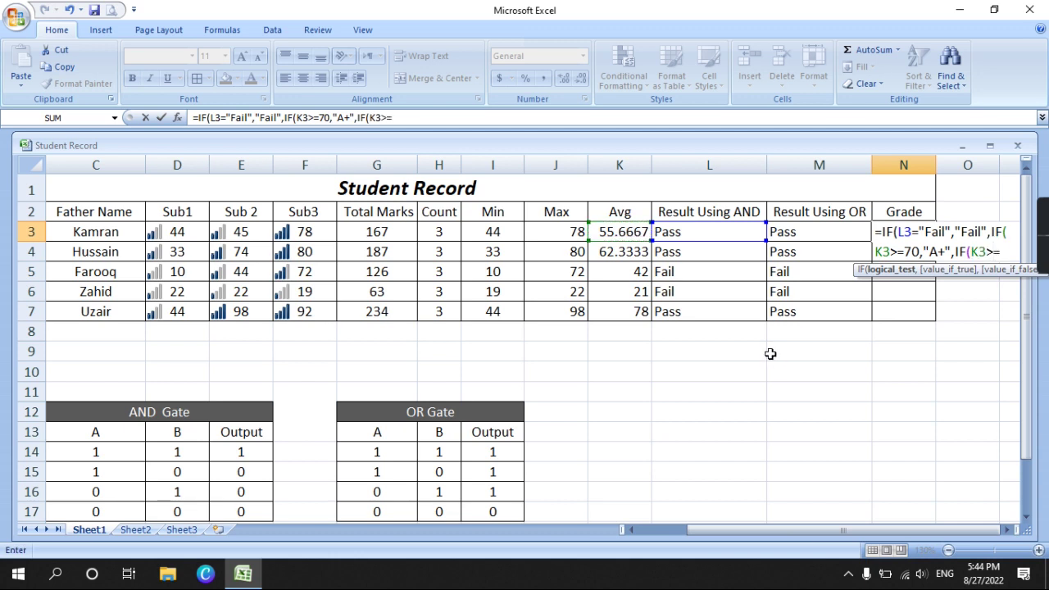
text(60)
text(,)
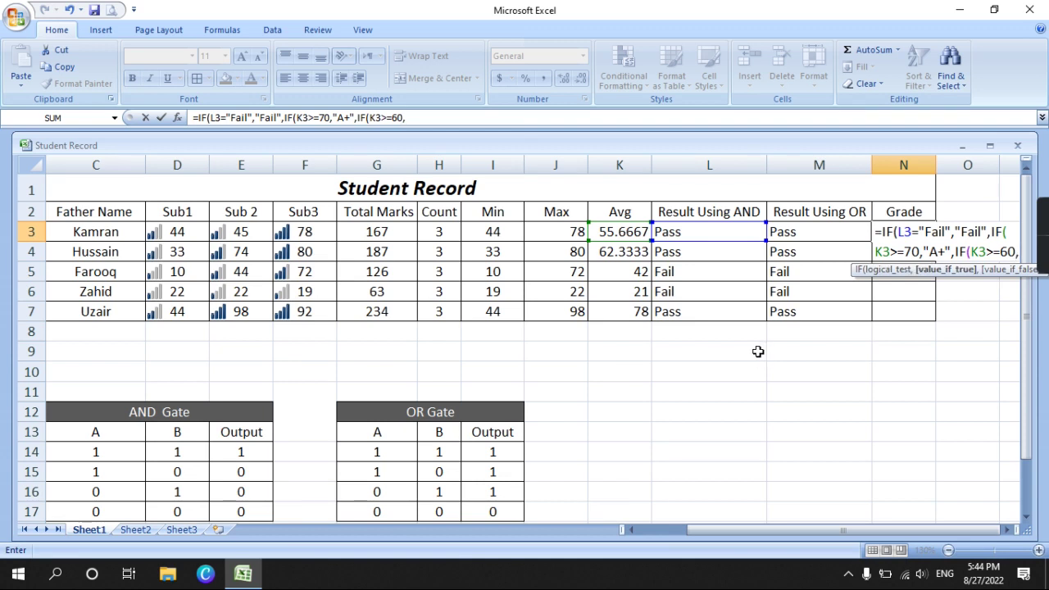
text(")
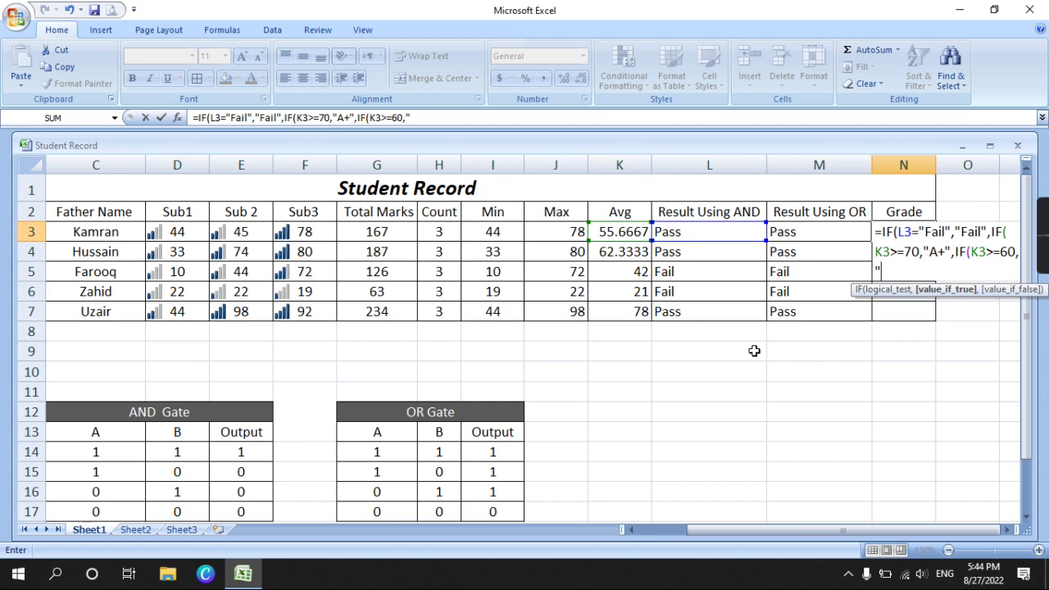
text(A",)
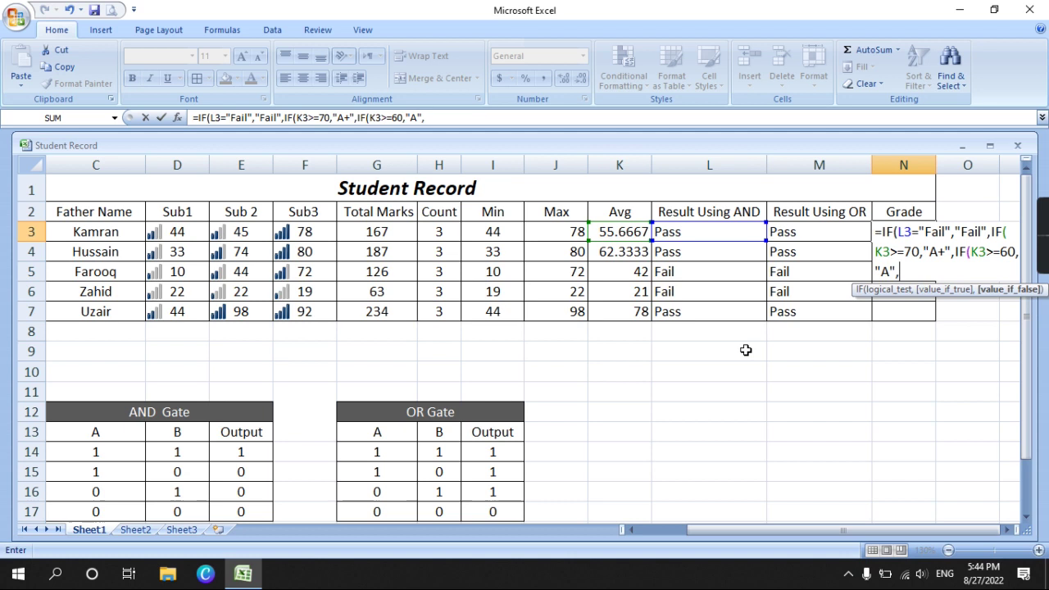
text(if)
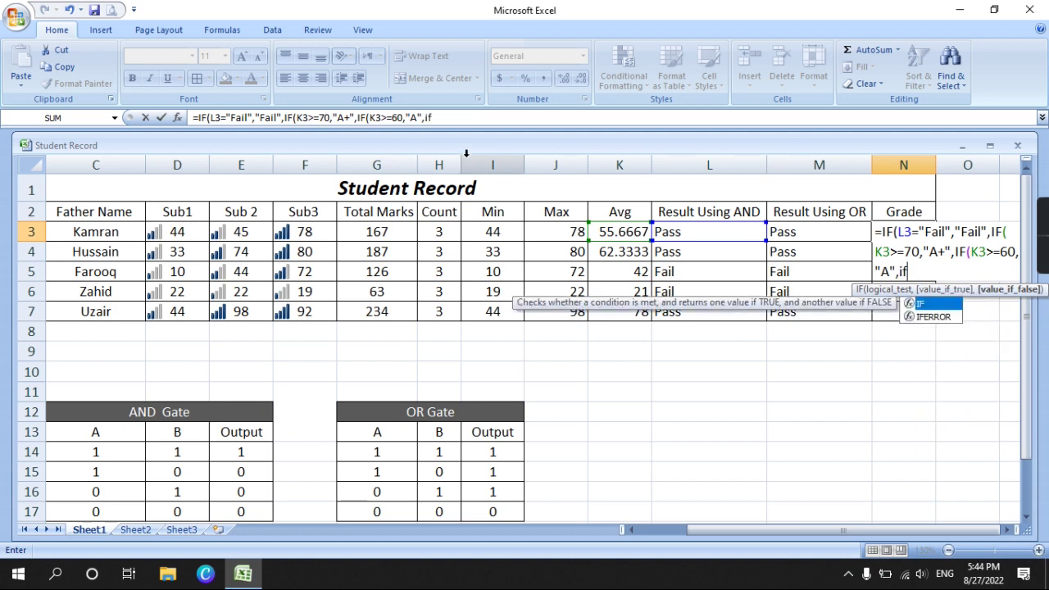
key(Tab)
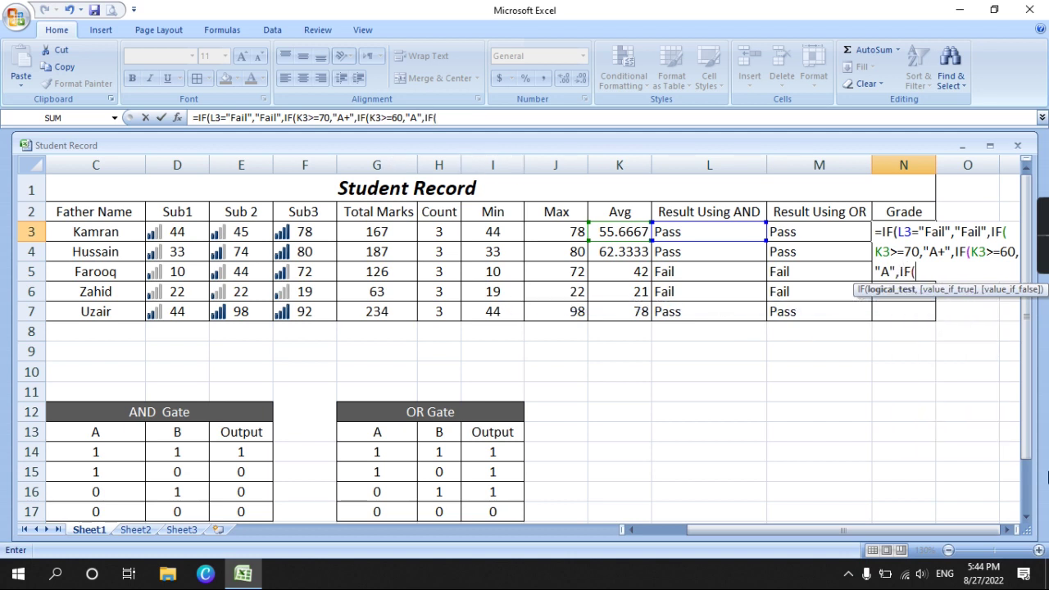
click(644, 237)
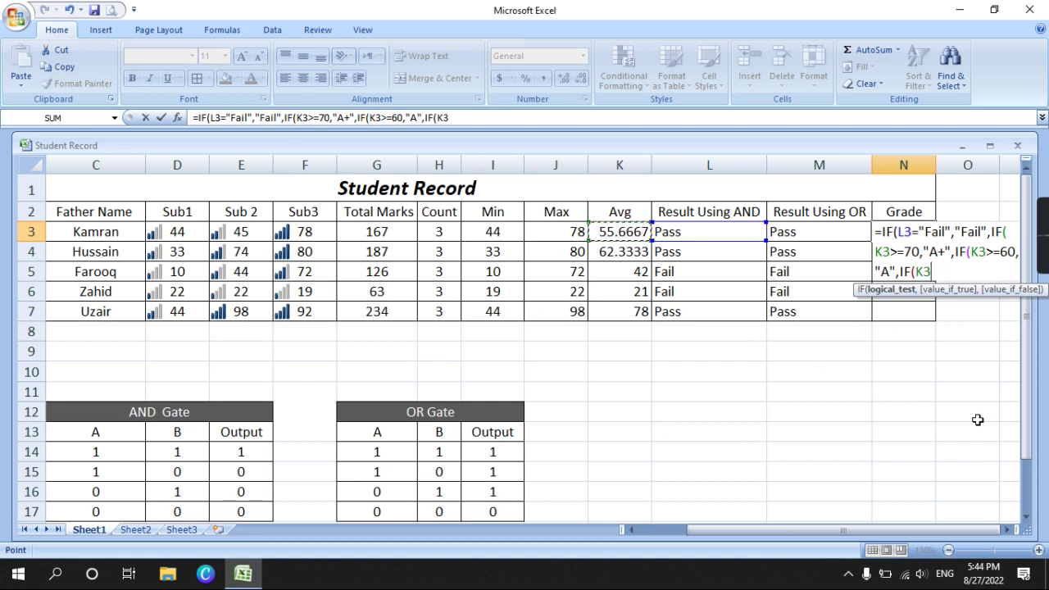
text(>)
text(=)
text(50)
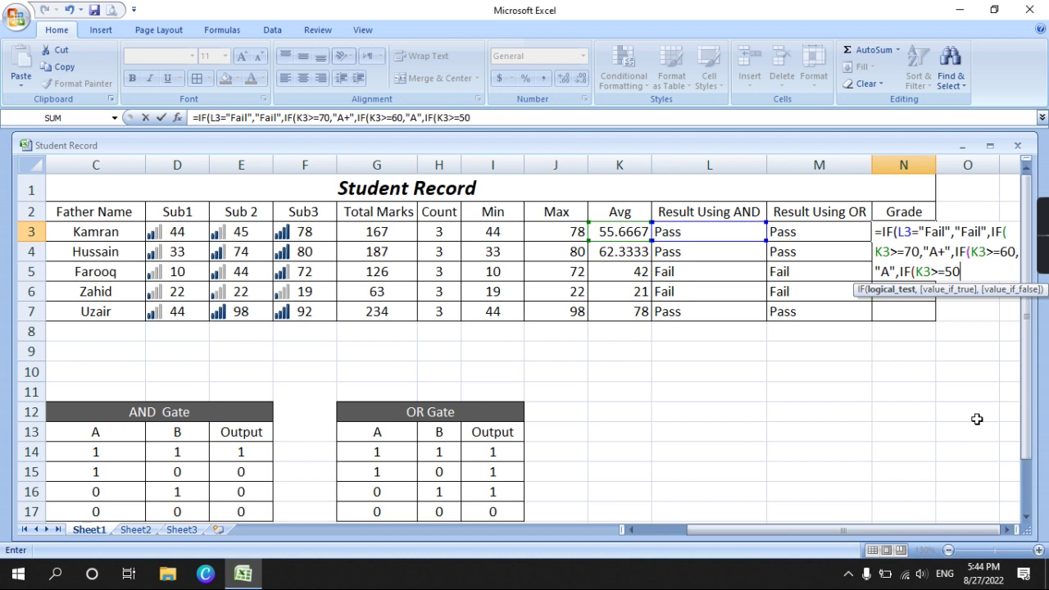
text(,"B")
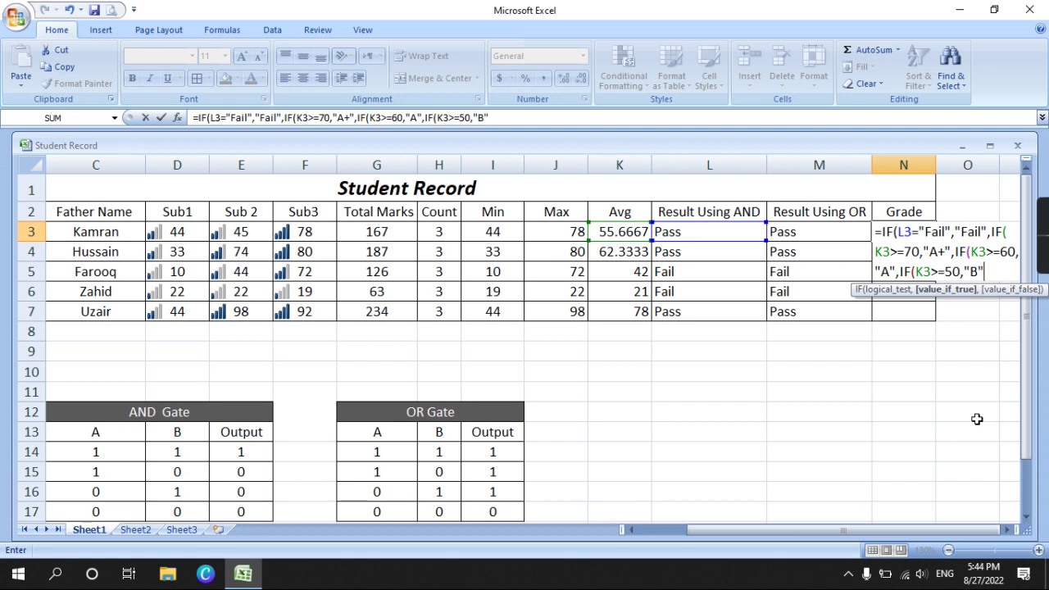
text(,)
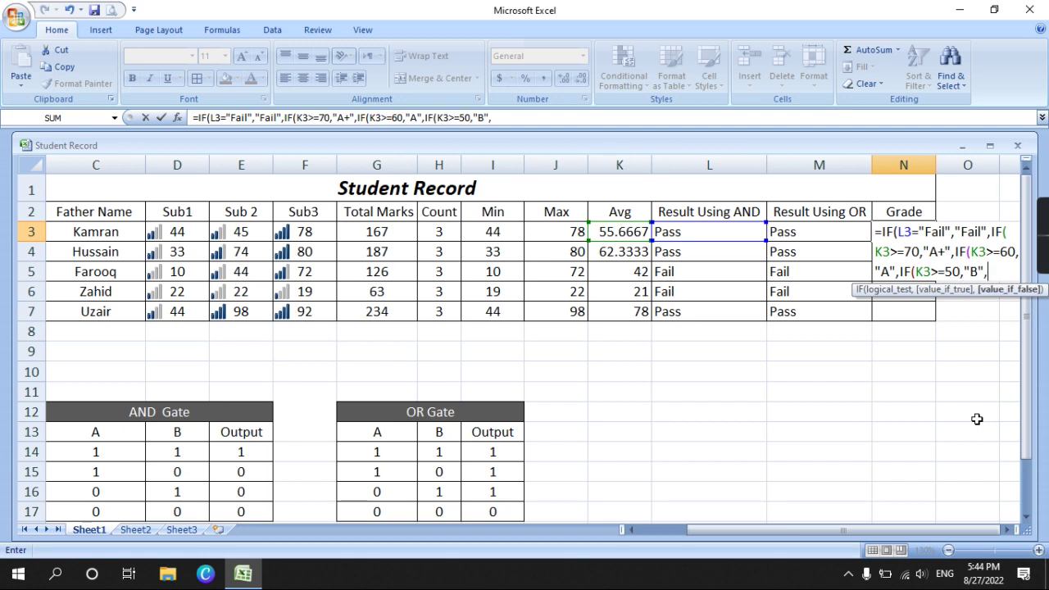
text(if)
key(Tab)
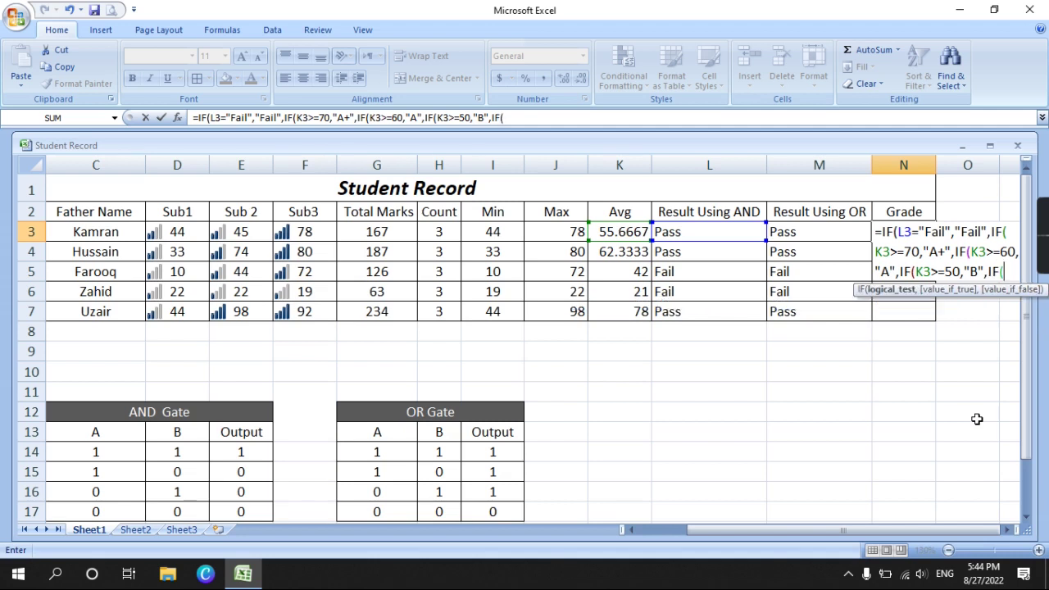
- Add the K3>=40 test returning "C"
click(613, 232)
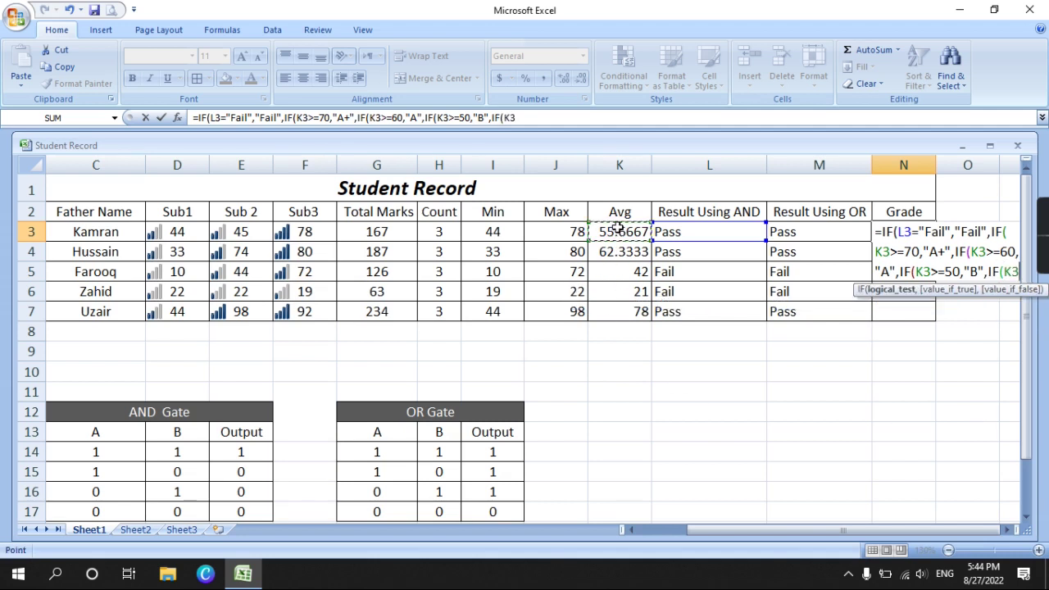
text(>)
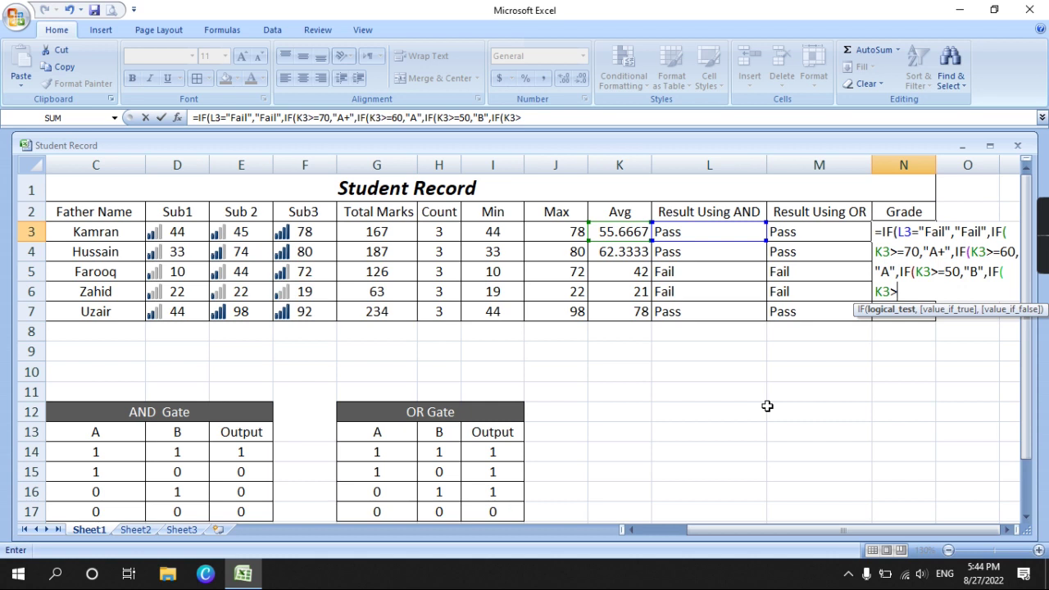
text(+)
key(BackSpace)
text(=)
text(40)
text(,)
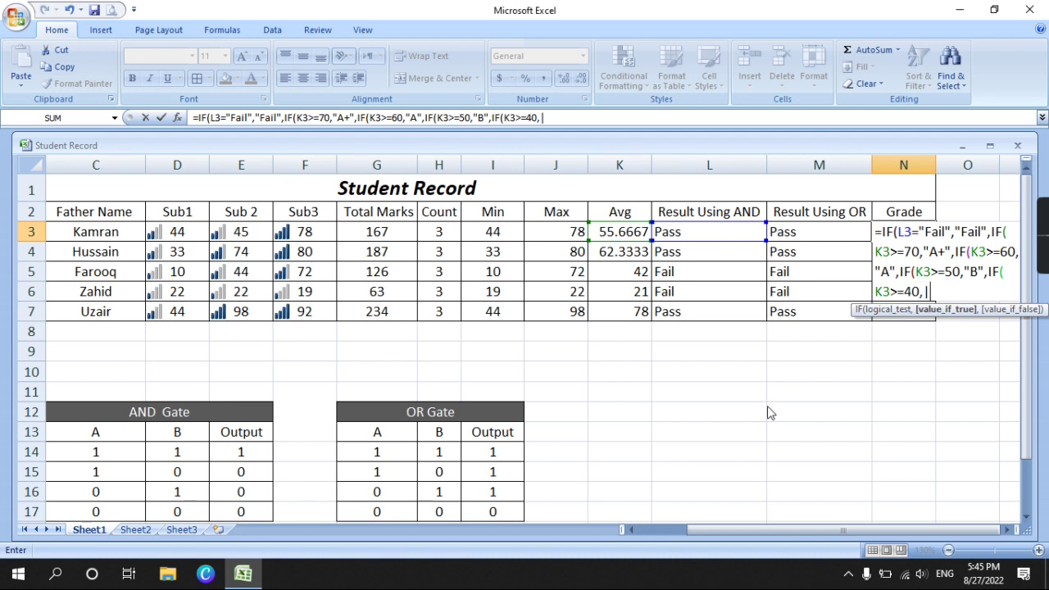
key(BackSpace)
text("C")
- Remove the extra if and commit the formula, accepting Excel's closing-bracket fix so N3 shows B
text(,if)
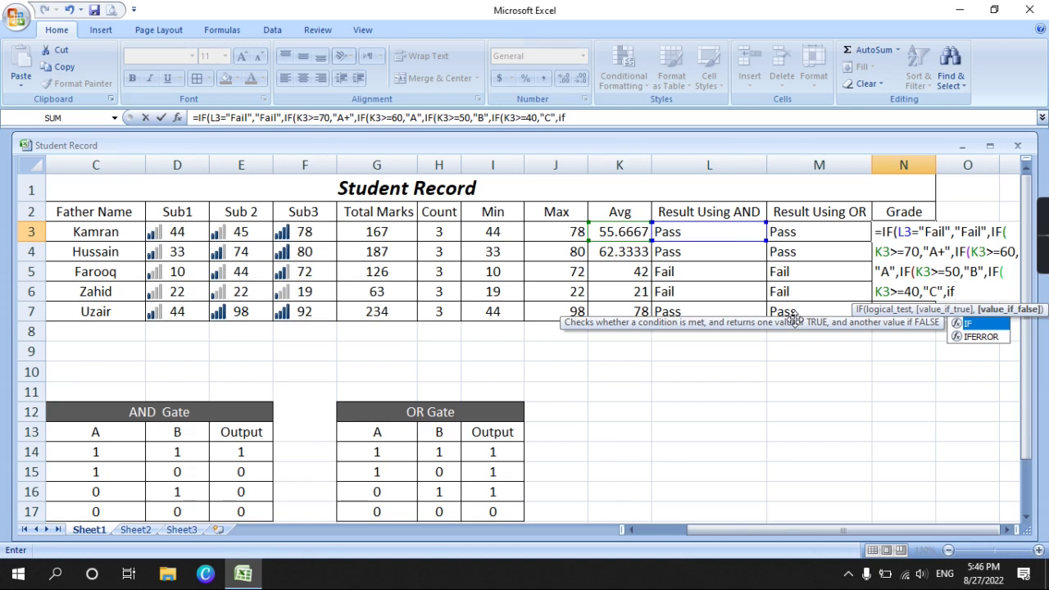
key(BackSpace)
key(BackSpace)
key(BackSpace)
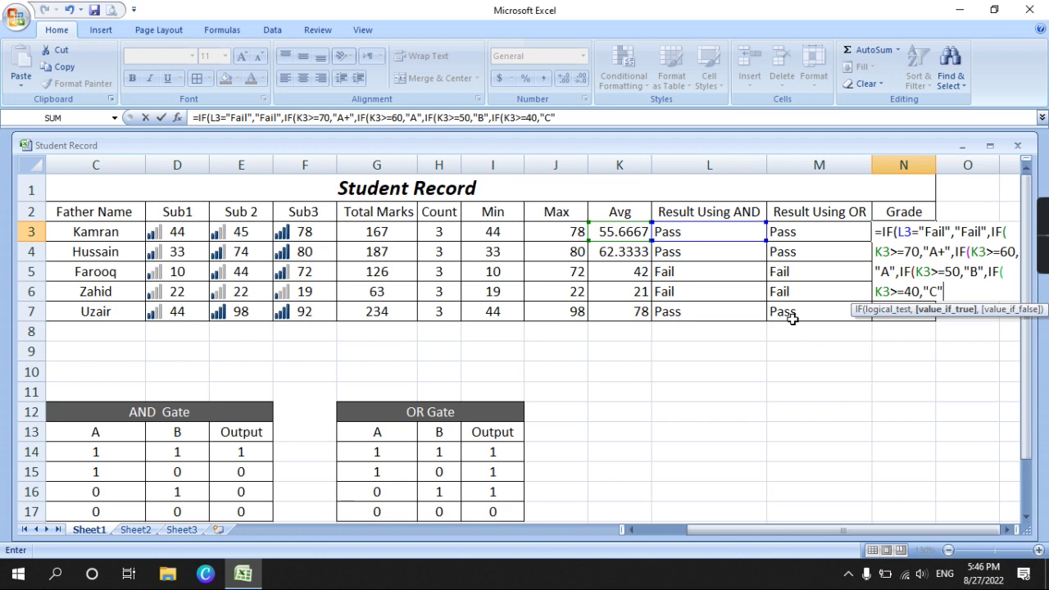
key(Return)
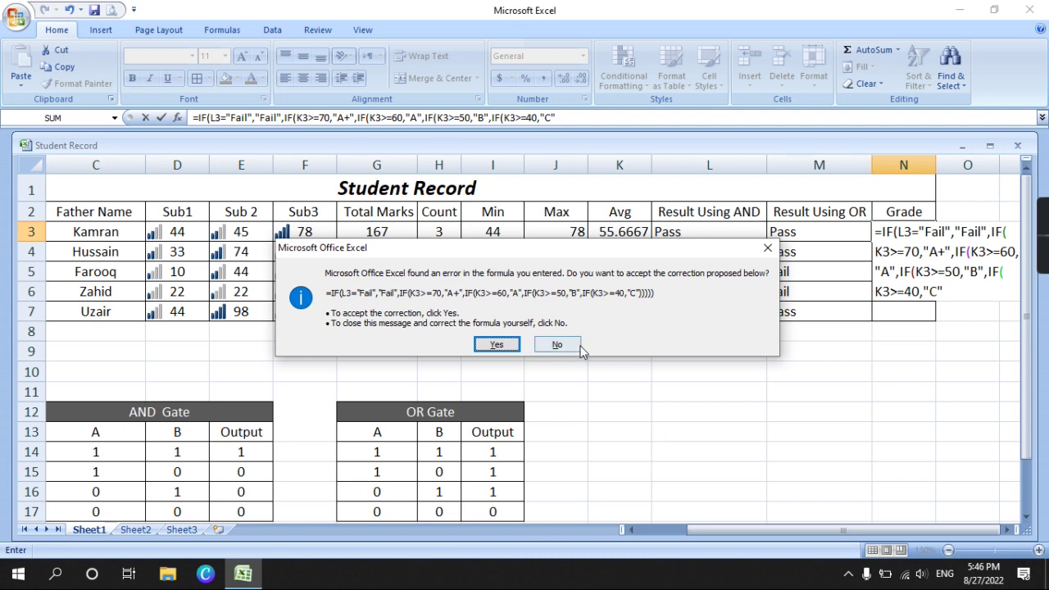
click(496, 345)
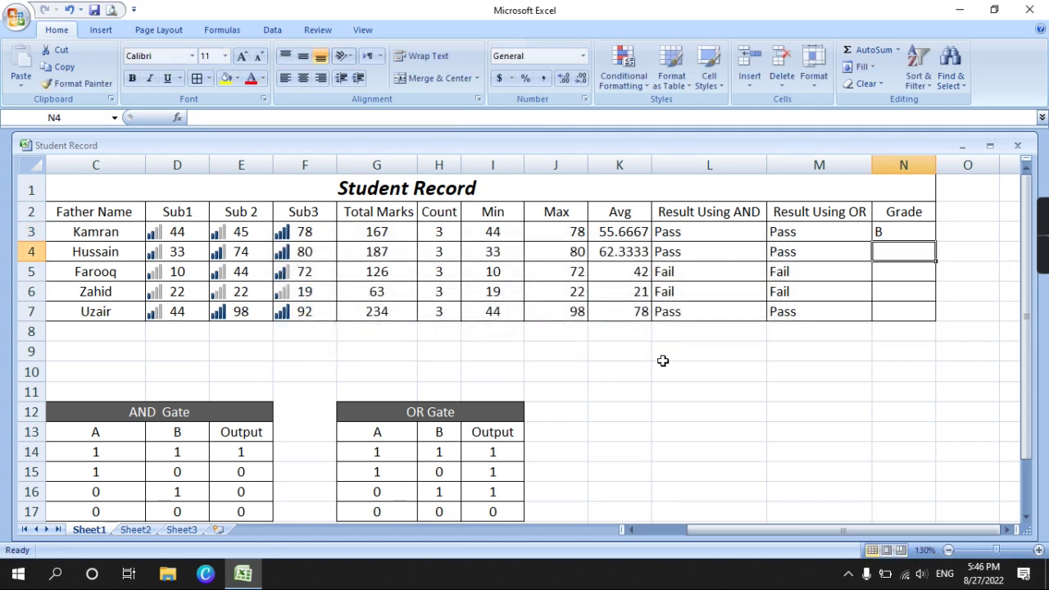
- Copy N3's grade formula down to N7, giving B, A, Fail, Fail and A+
click(899, 233)
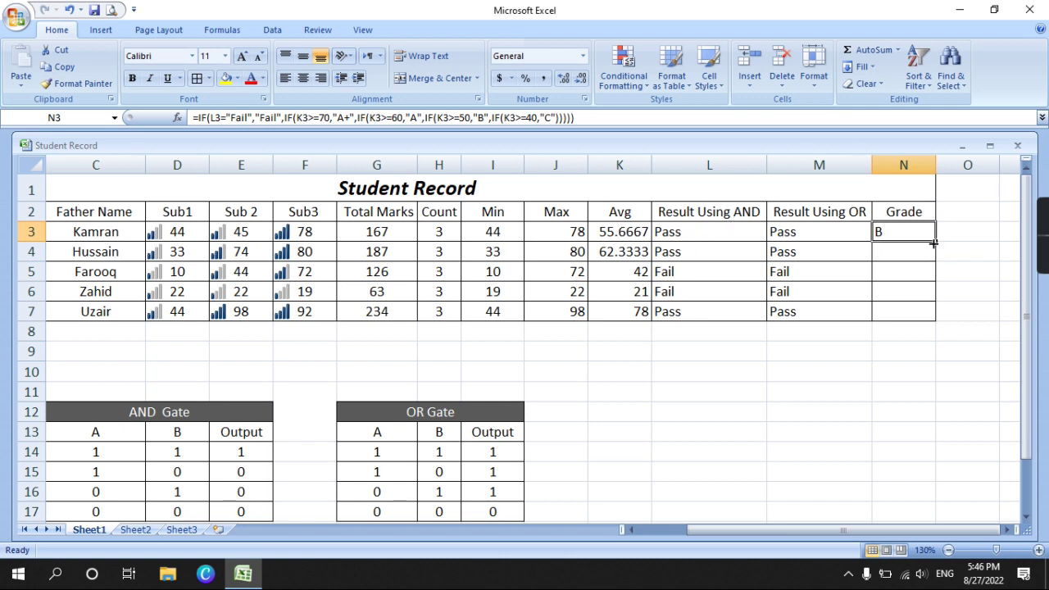
drag(934, 242, 936, 312)
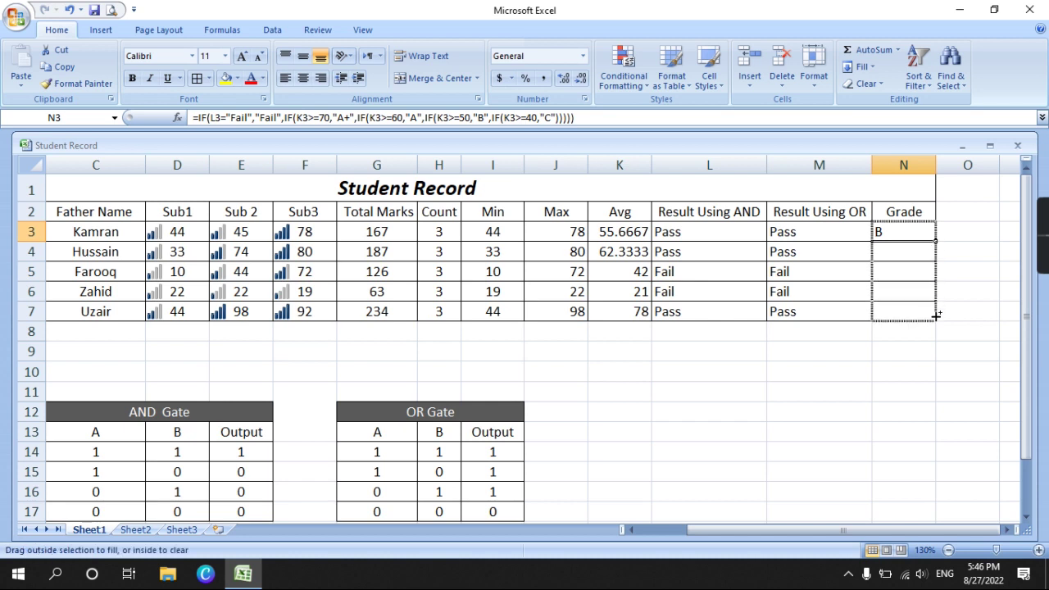
click(913, 336)
click(856, 357)
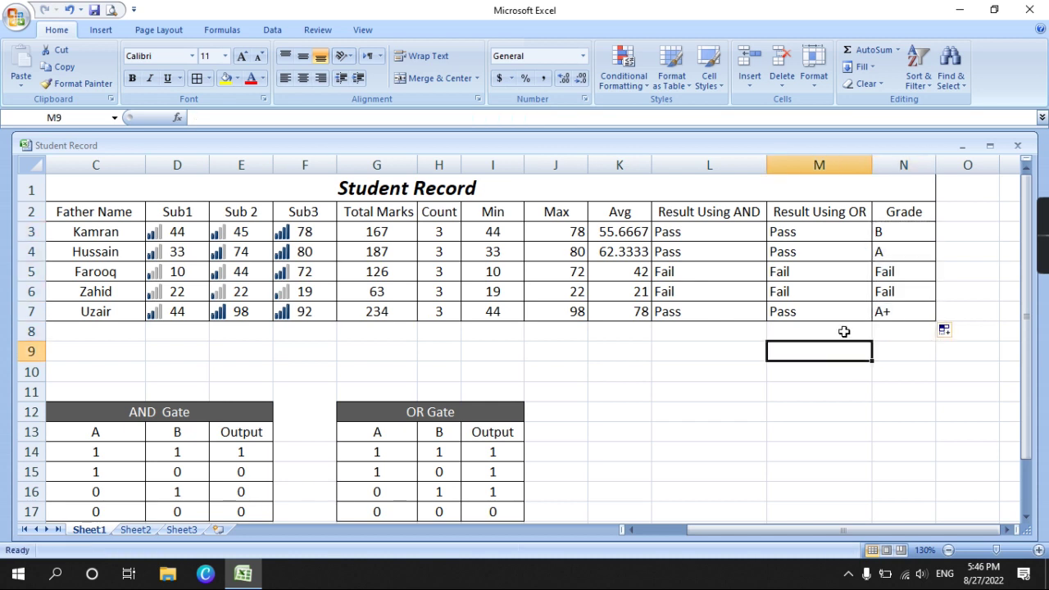
click(924, 333)
click(799, 336)
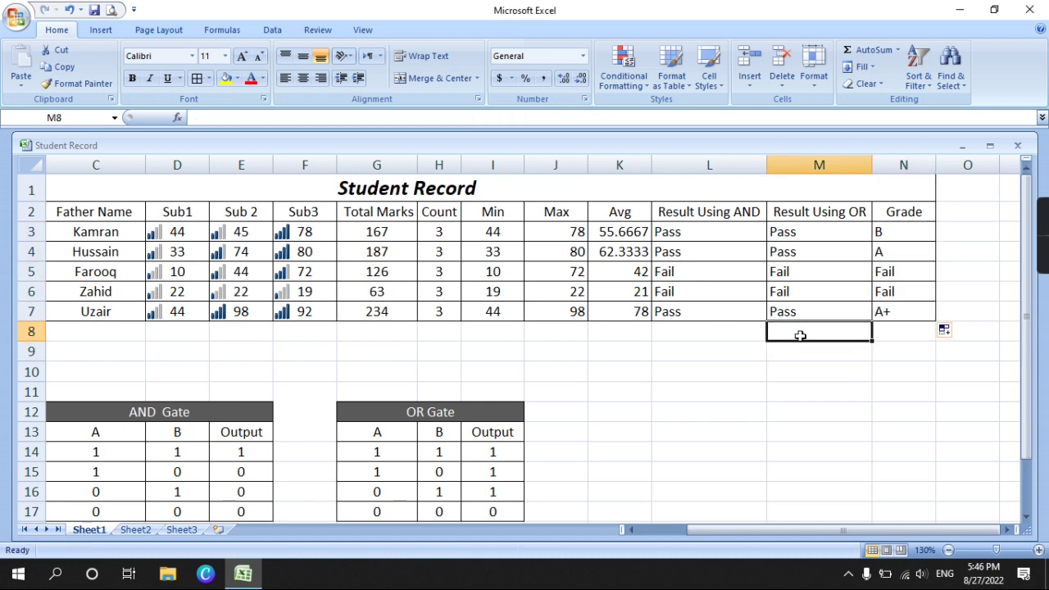
click(908, 232)
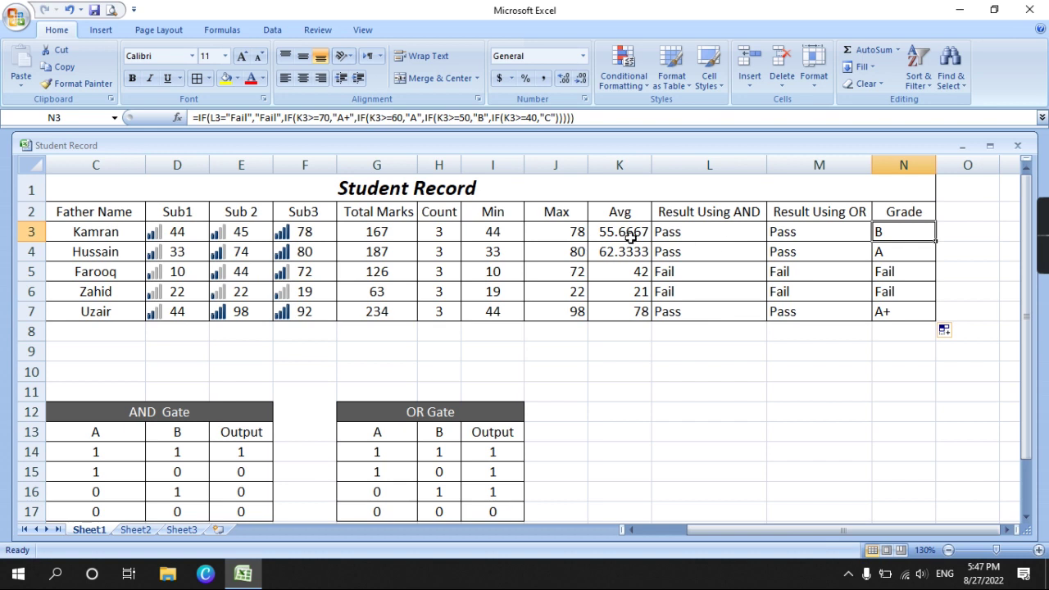
click(899, 261)
click(897, 235)
click(893, 250)
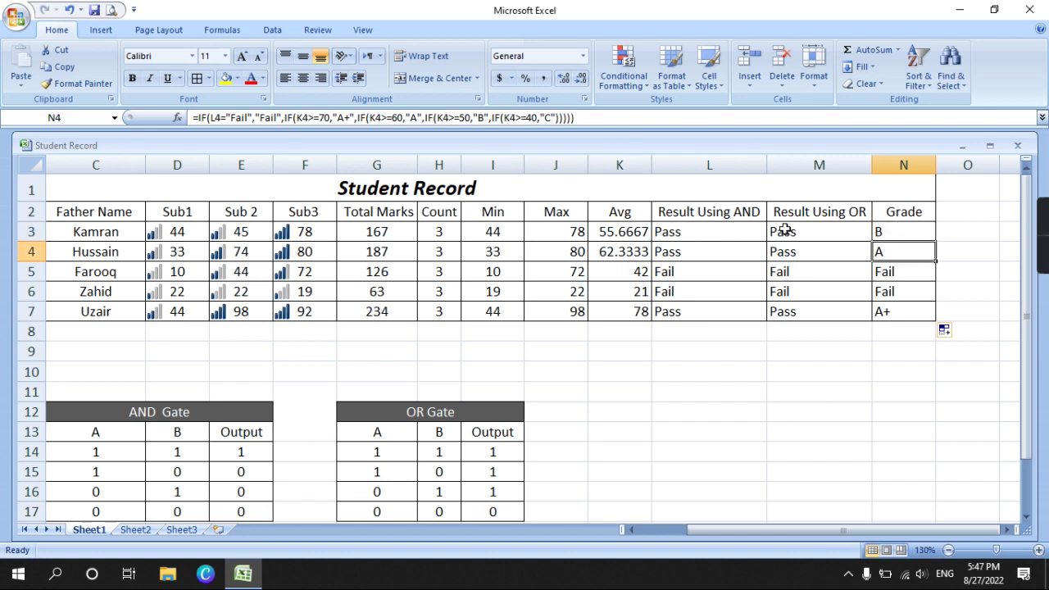
click(695, 273)
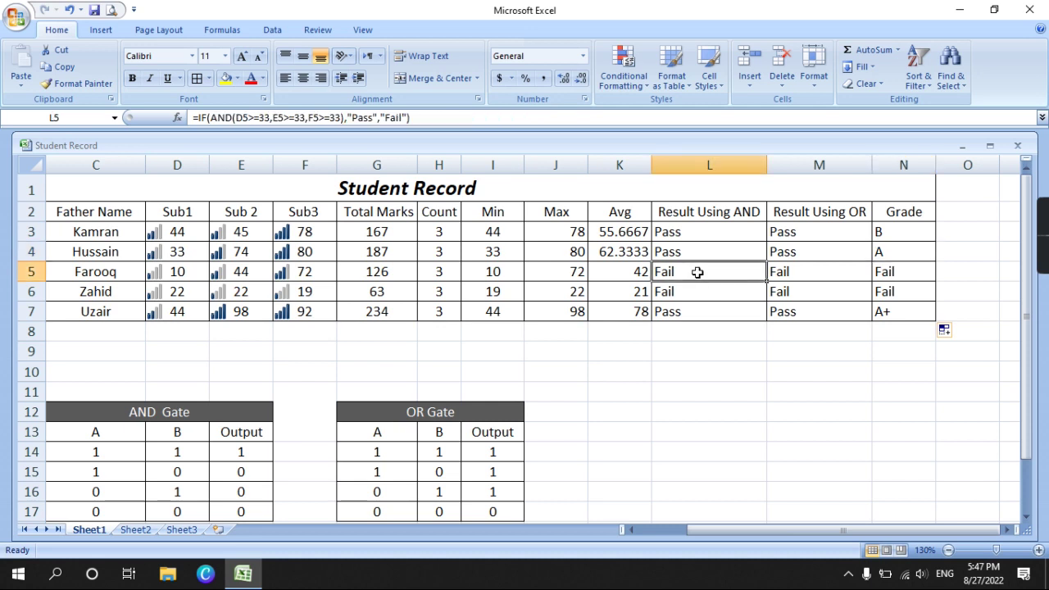
click(885, 279)
click(723, 285)
click(890, 277)
click(718, 277)
click(884, 275)
click(694, 278)
click(718, 287)
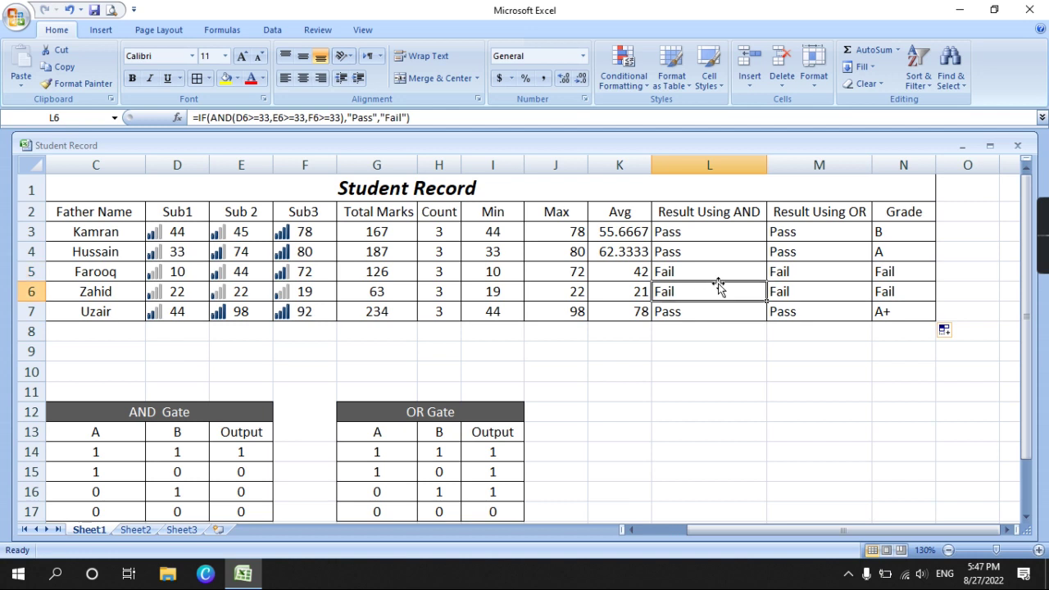
click(905, 269)
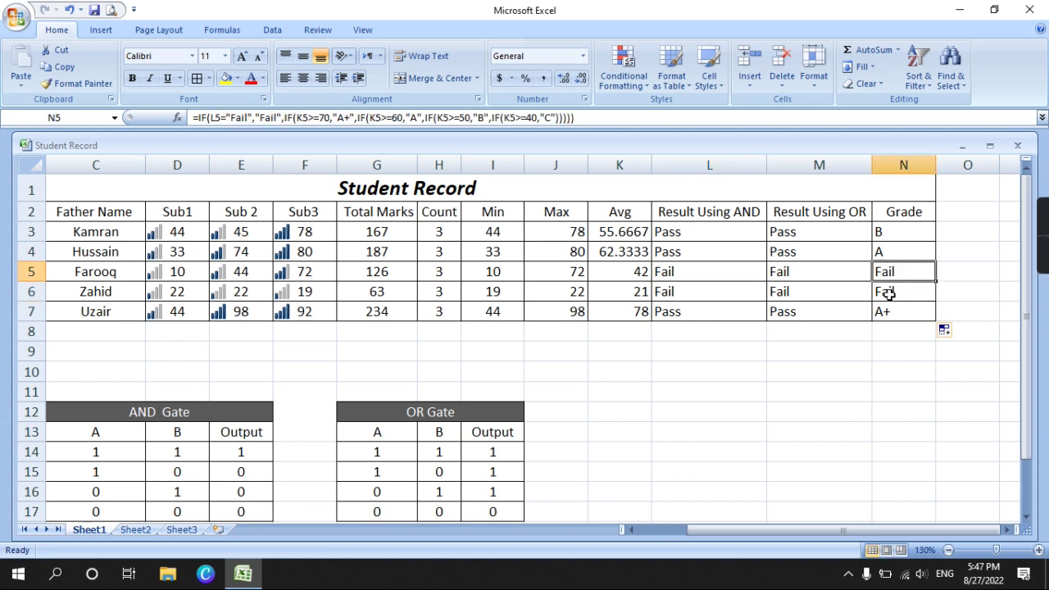
click(892, 315)
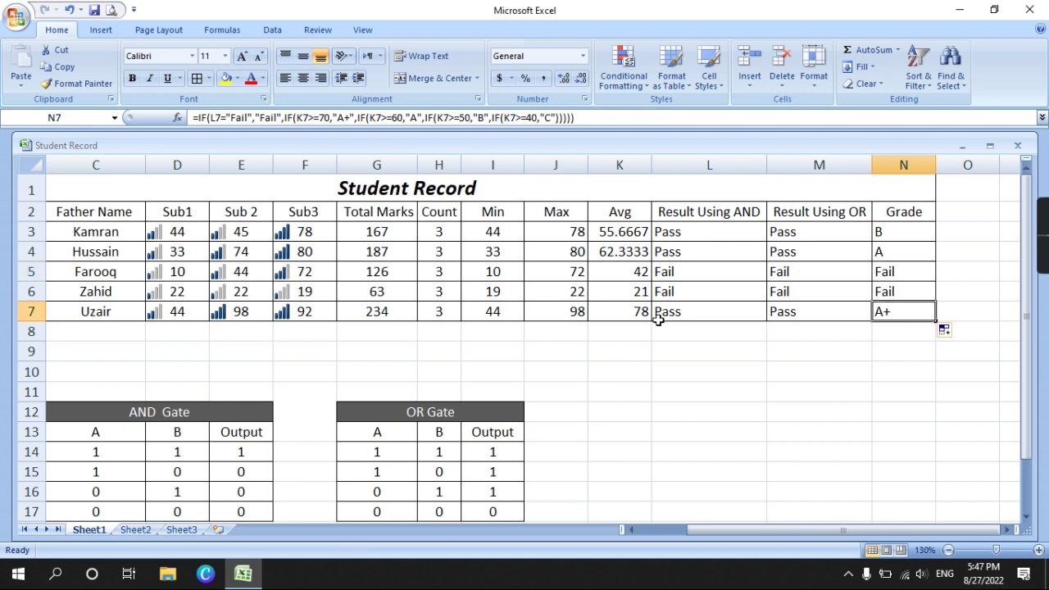